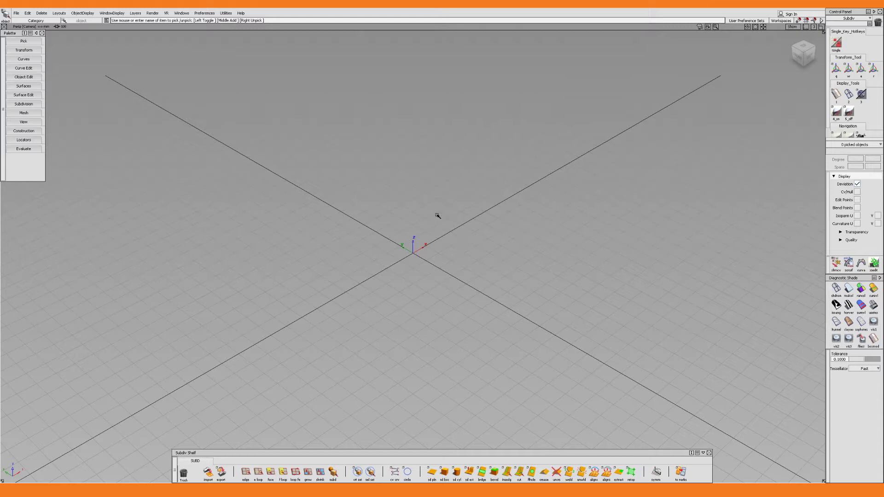
Step: Check which user window layout options the Subdiv workflow offers
click(59, 13)
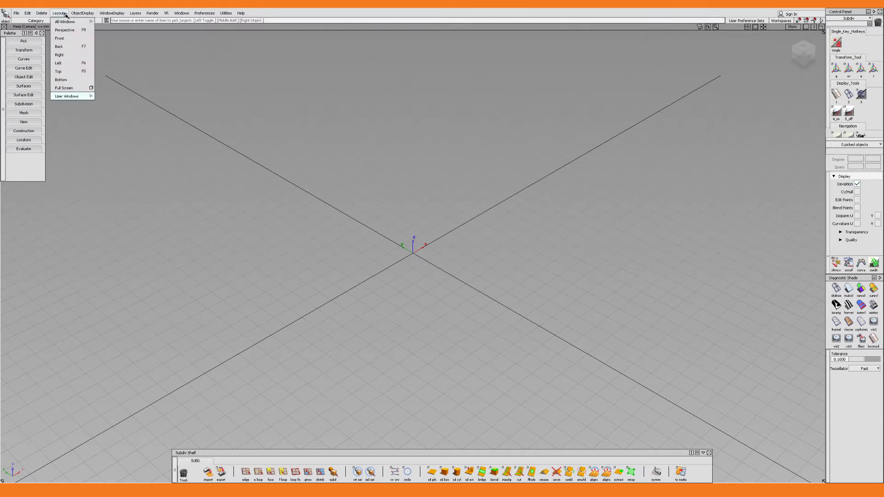
mouse_move(71, 95)
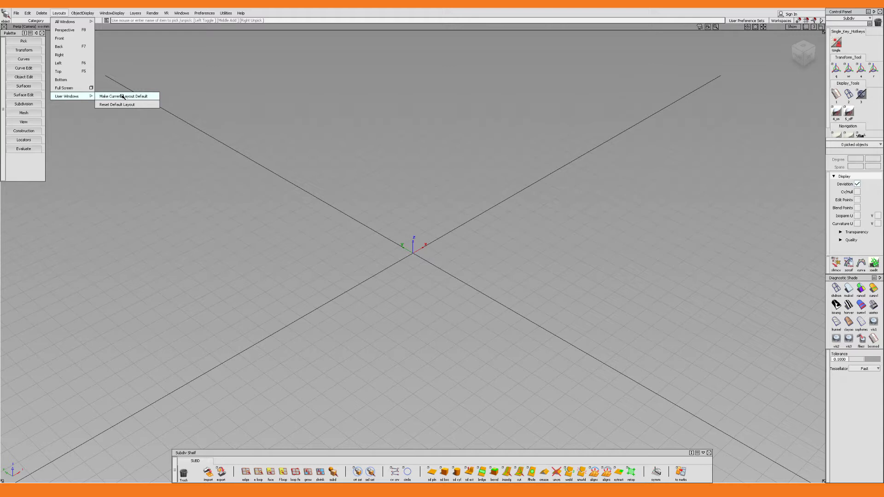
click(180, 97)
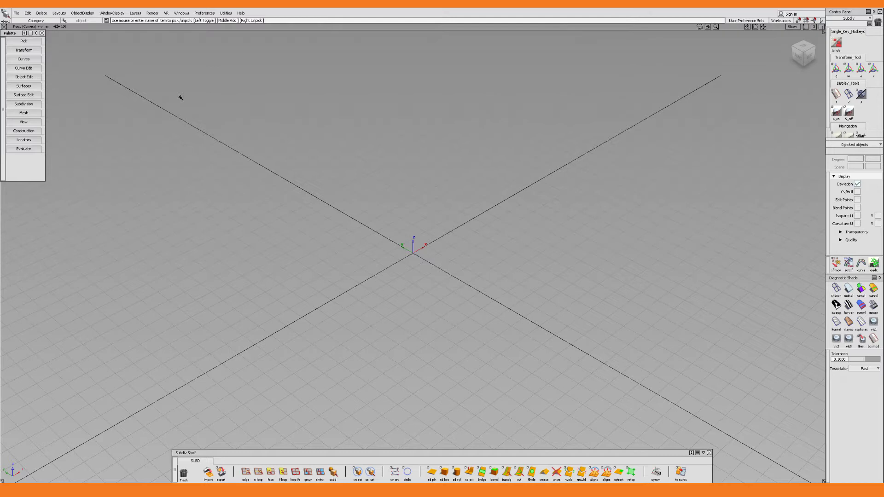
Step: Switch to the Default workflow and check which user window layout options it offers
click(205, 13)
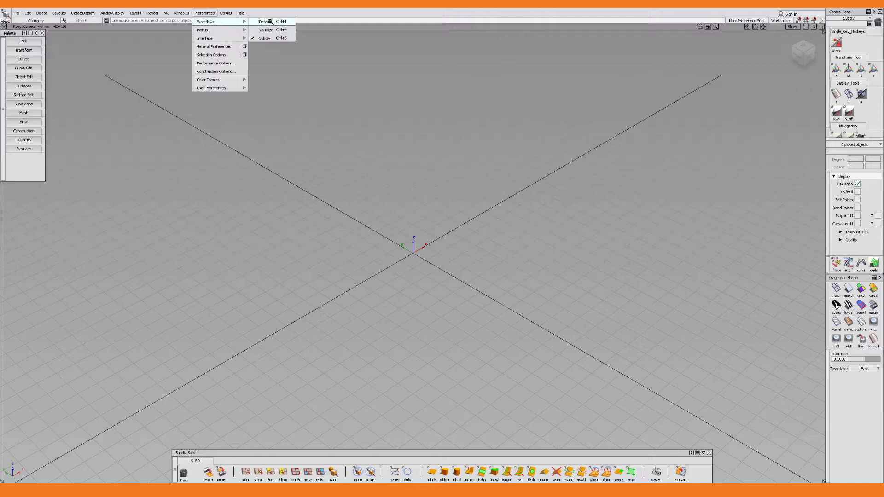
click(270, 20)
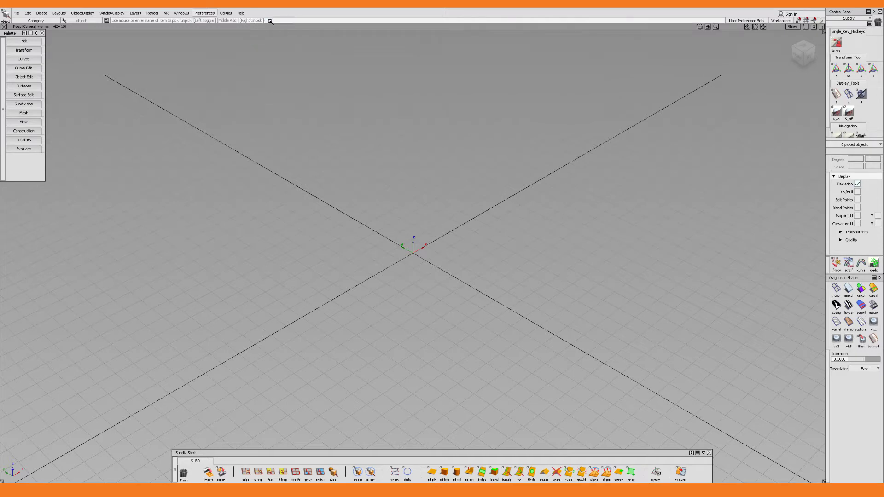
click(61, 13)
mouse_move(79, 104)
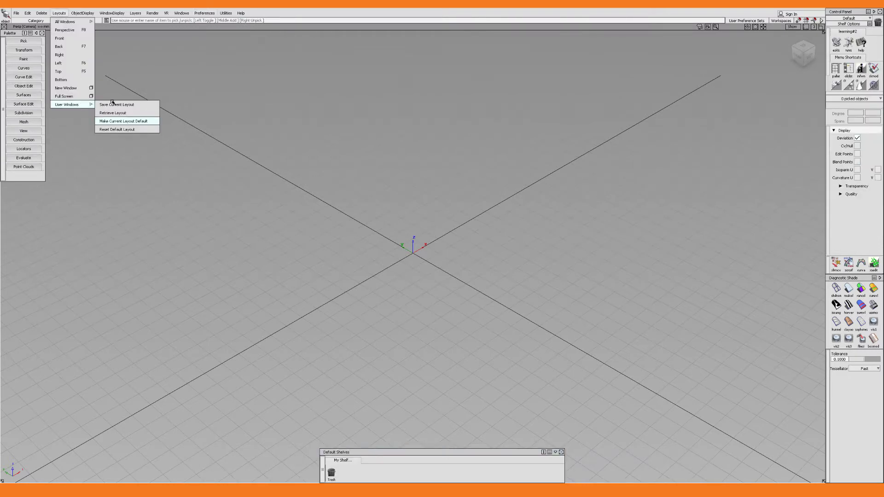
click(203, 95)
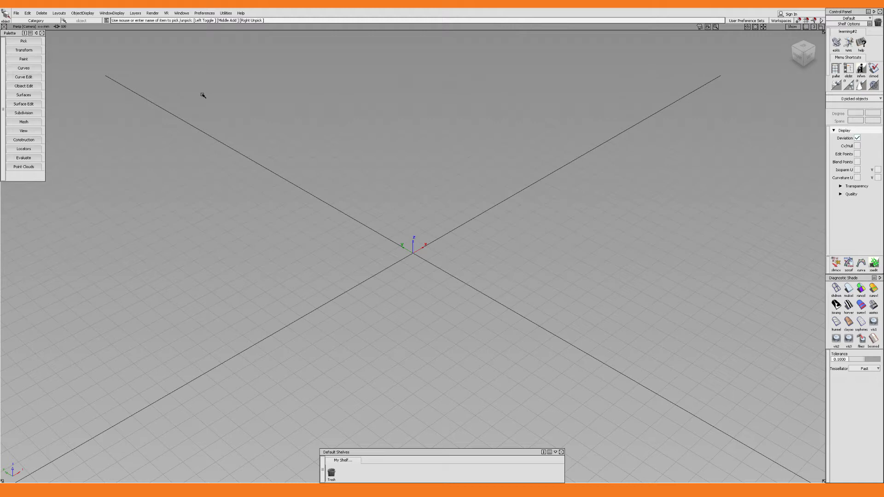
Step: Switch the workflow back to Subdiv
click(204, 13)
mouse_move(216, 21)
click(265, 38)
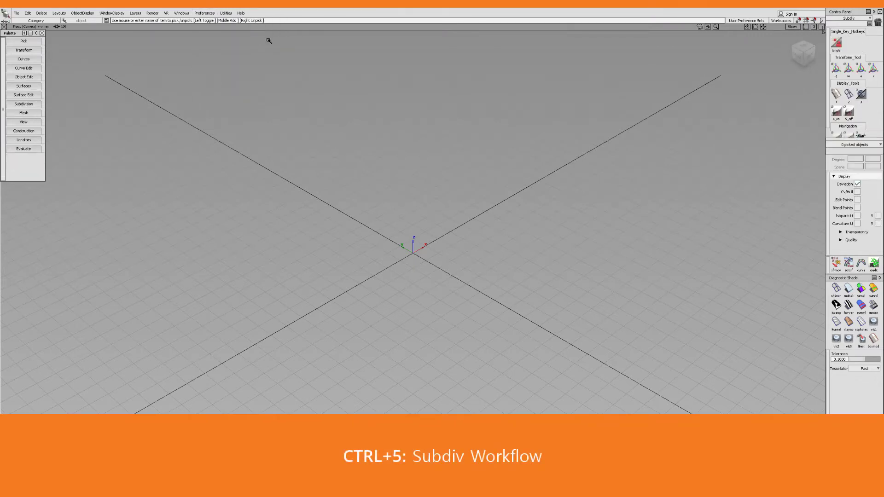
Step: Enable New Window, Save Current Layout and Retrieve Layout in the Subdiv short menu for Layouts with the Hotkeys/Menu Editor, and apply
click(204, 13)
mouse_move(204, 38)
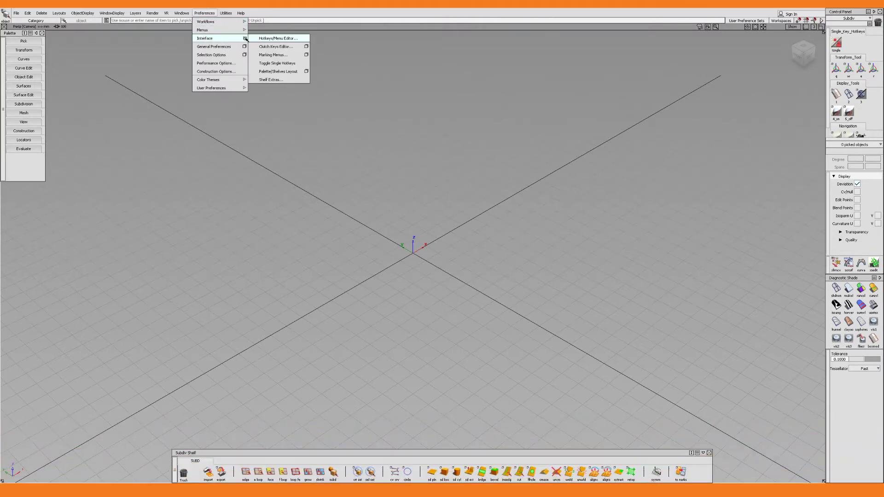
click(277, 40)
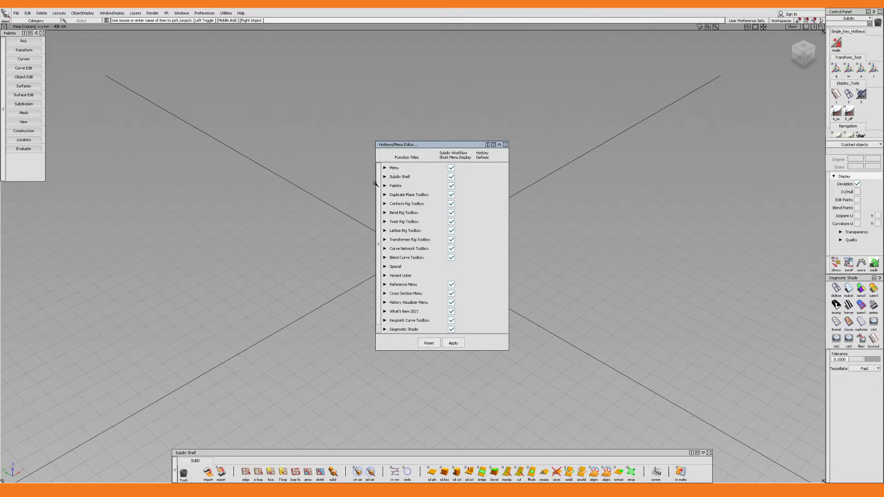
click(384, 168)
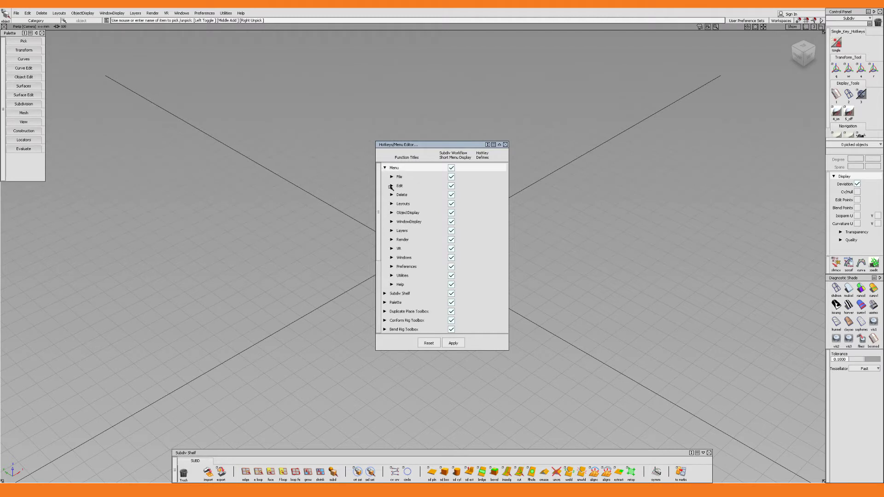
click(392, 203)
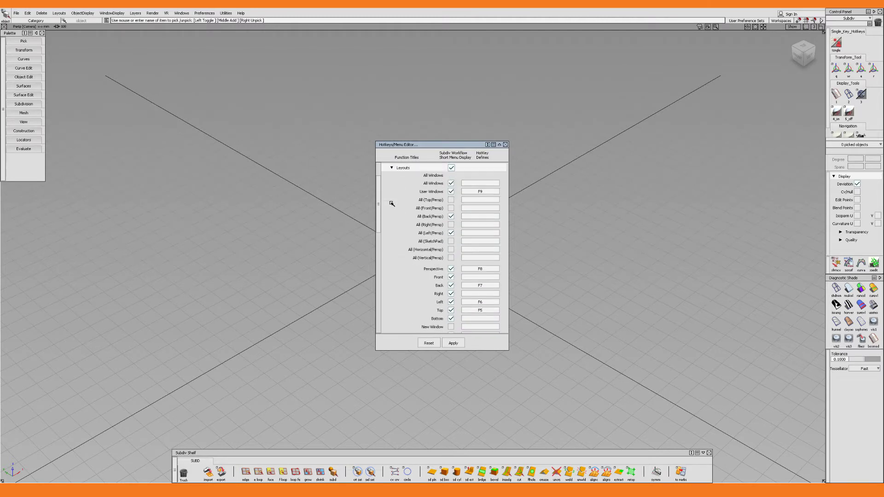
drag(378, 207, 380, 244)
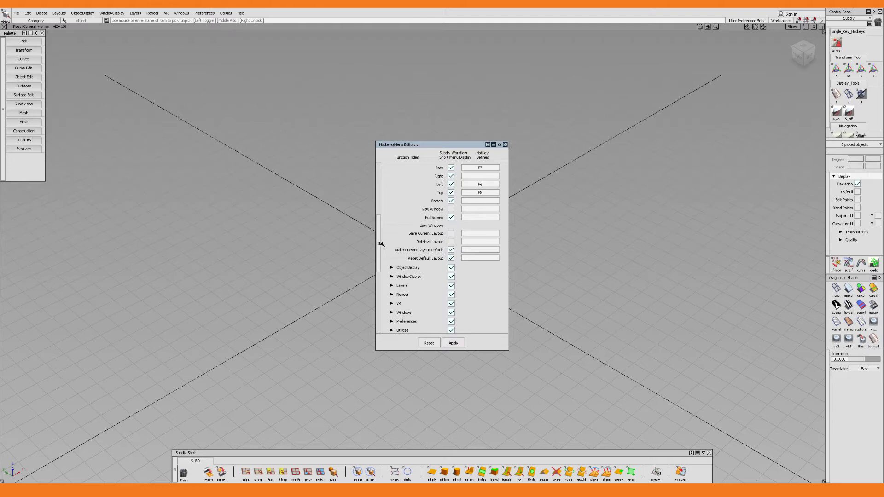
click(451, 233)
click(451, 209)
click(455, 344)
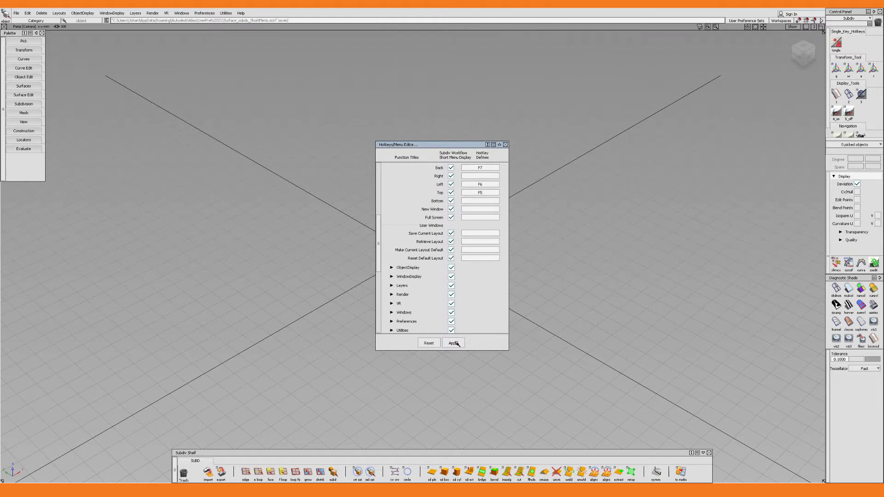
click(505, 144)
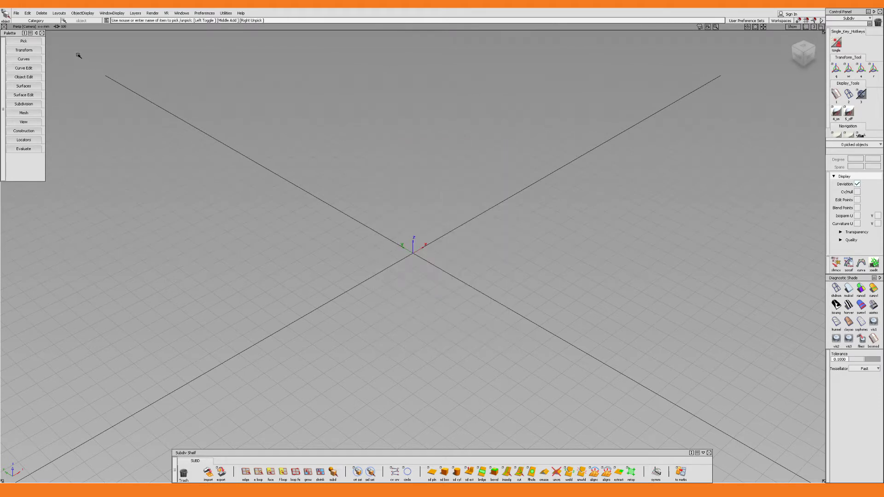
Step: Save the current window layout as single_pane_layout
click(59, 13)
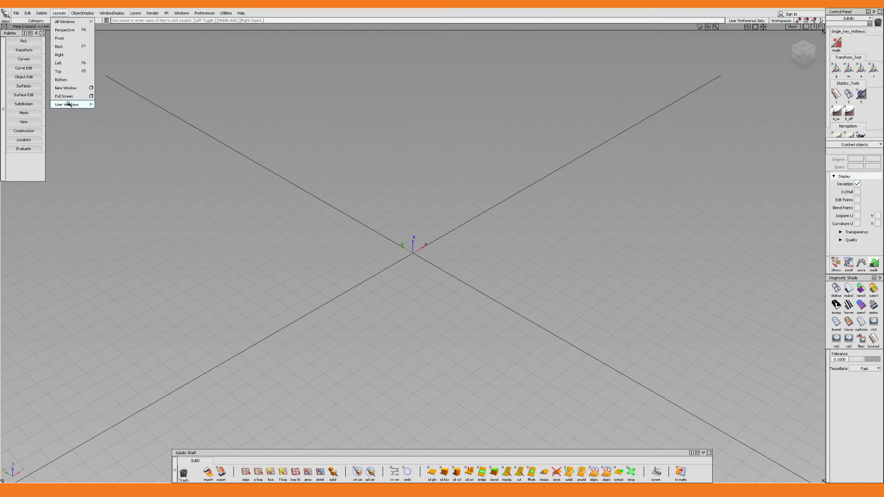
mouse_move(68, 104)
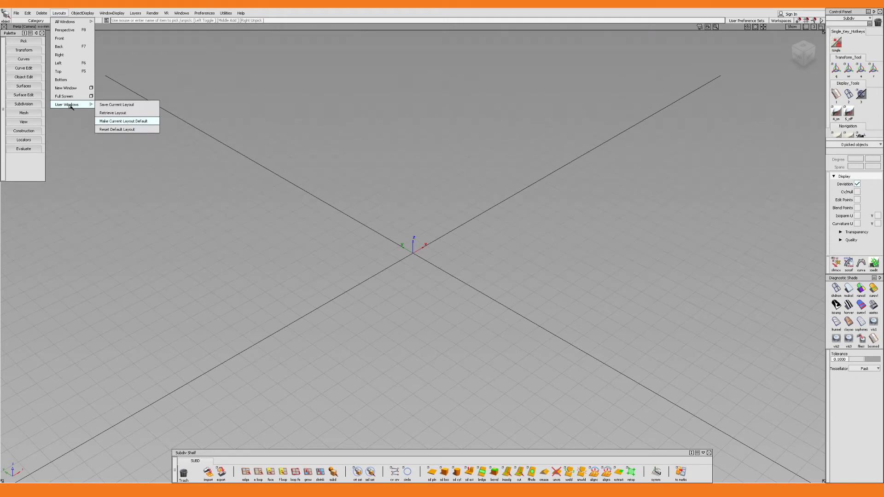
click(128, 105)
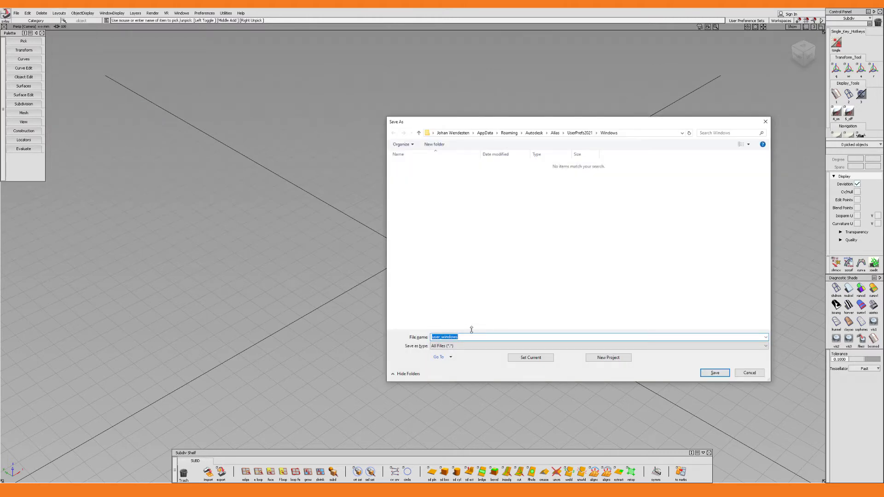
text(single_pane_layout)
click(712, 373)
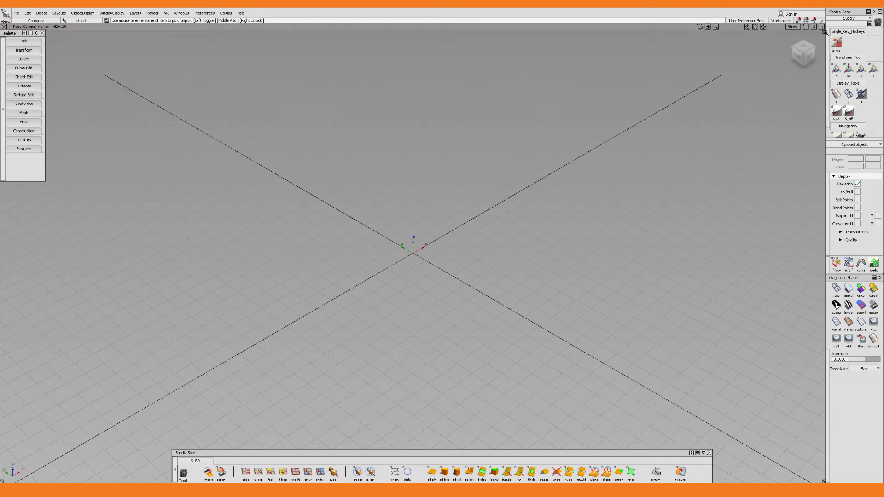
Step: Close the orthographic windows behind the perspective window and stretch the perspective window across the upper half of the workspace
drag(824, 32, 658, 274)
drag(570, 269, 575, 339)
click(416, 254)
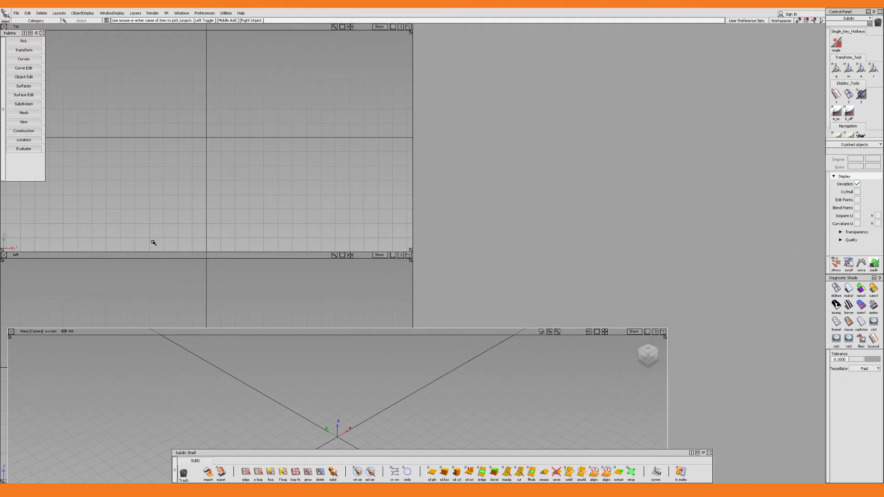
click(3, 255)
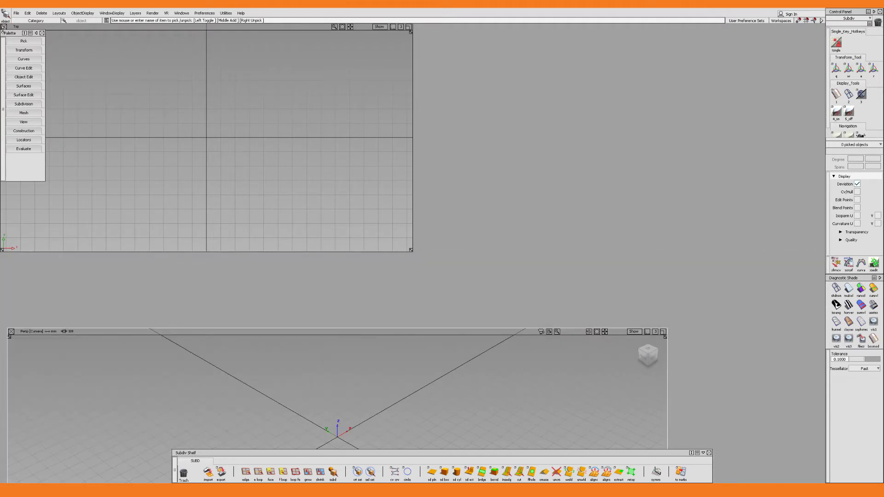
click(3, 27)
drag(100, 333, 88, 35)
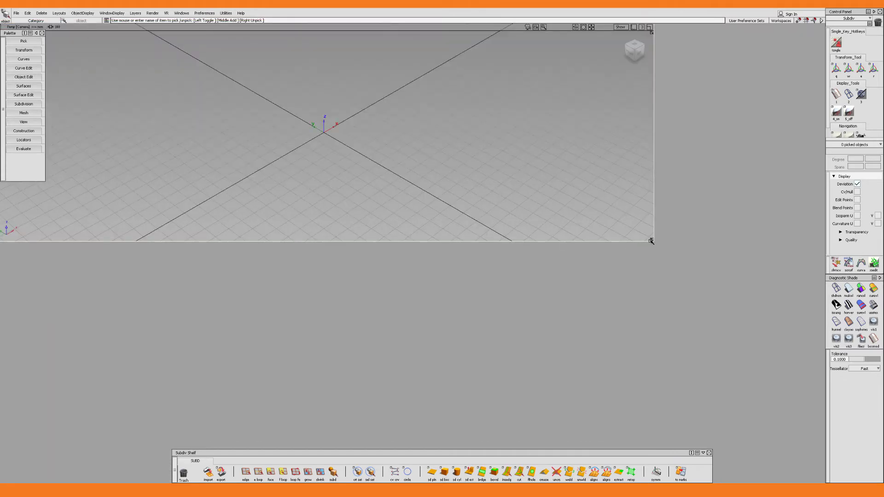
drag(651, 240, 822, 272)
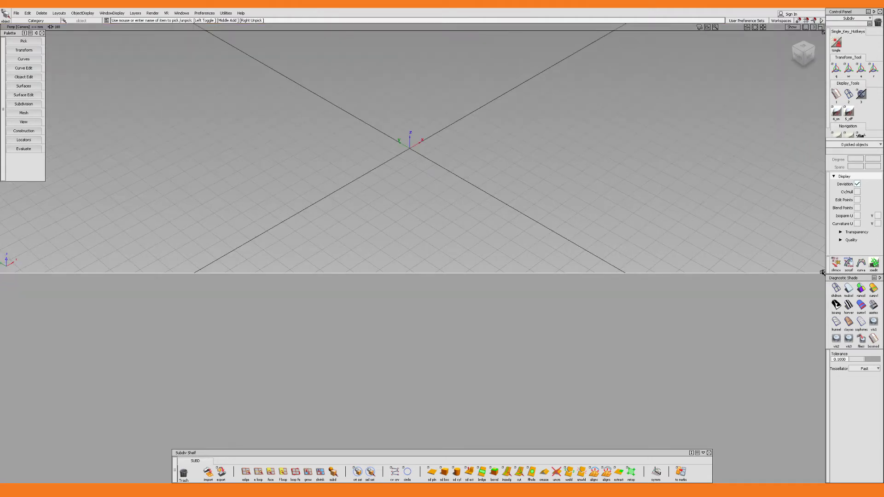
Step: Create a new Perspective window with the grid shown and resize both perspective windows so they stack directly against each other
click(60, 14)
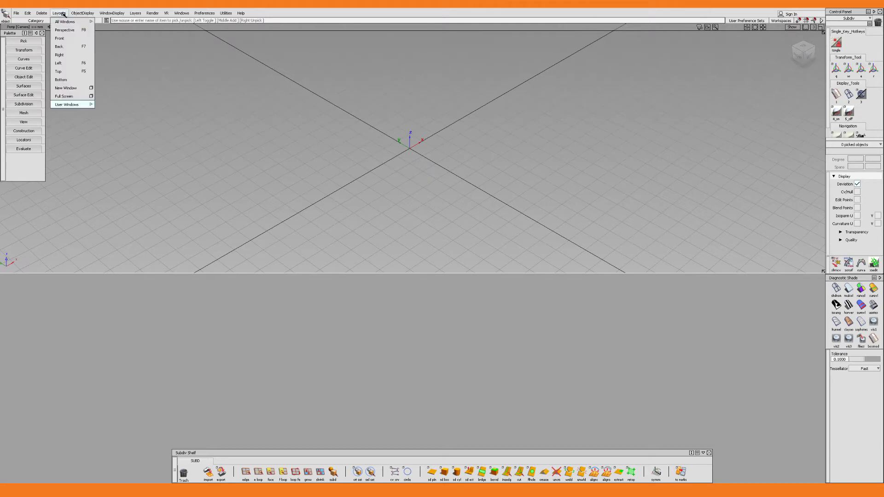
click(91, 88)
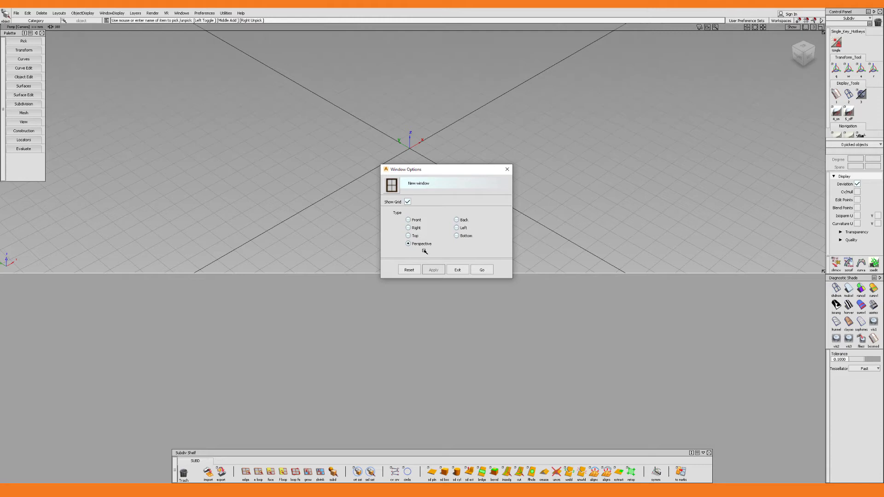
click(482, 270)
drag(824, 31, 823, 236)
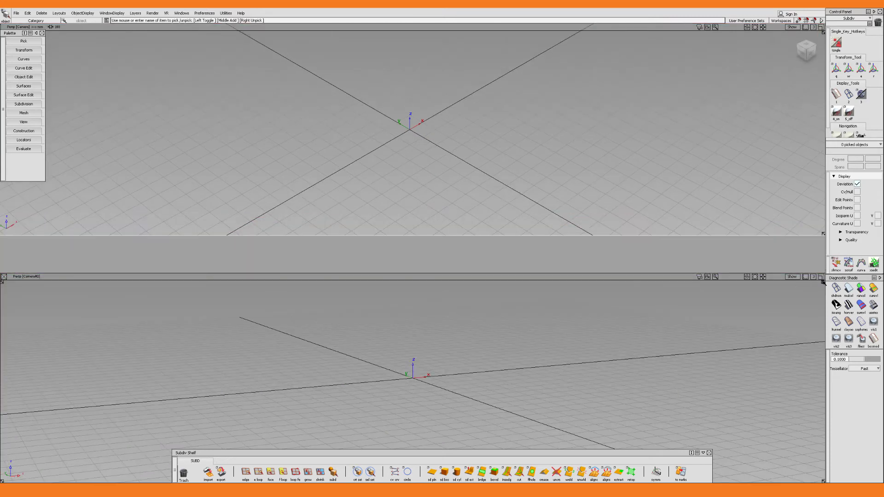
drag(823, 283, 823, 238)
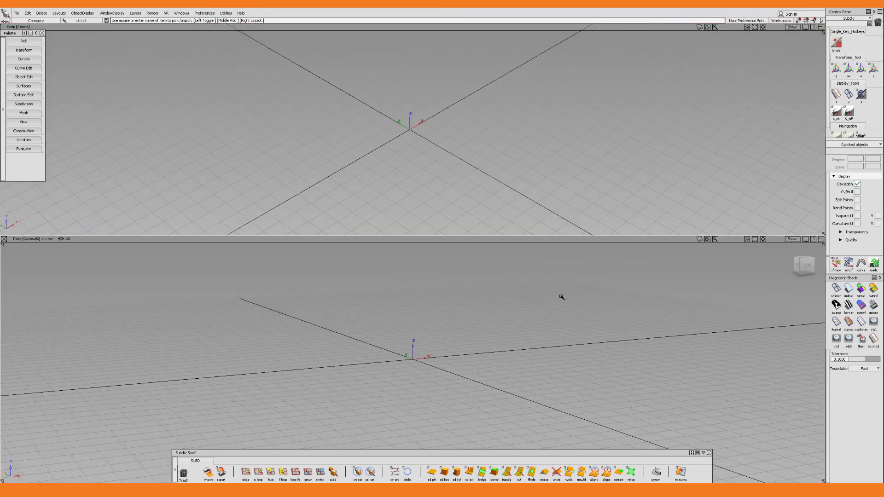
Step: Save the stacked window arrangement as two_panes_stacked_layout
click(66, 22)
click(128, 108)
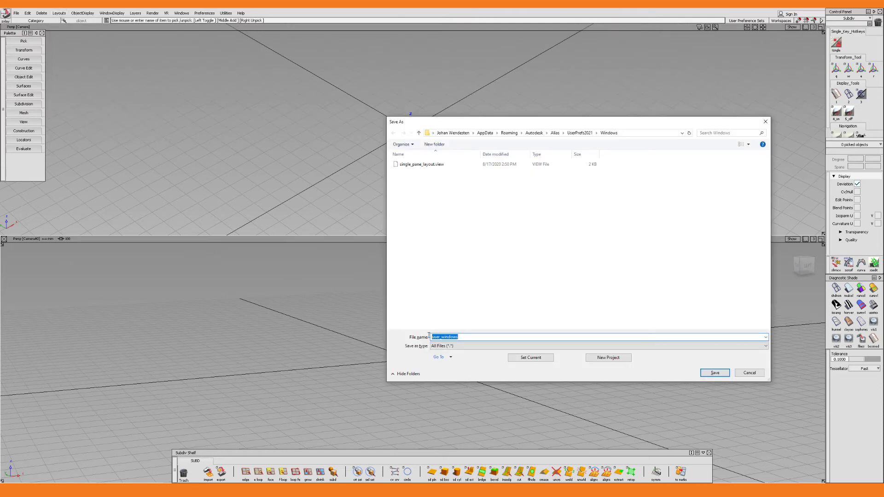
text(two_pa)
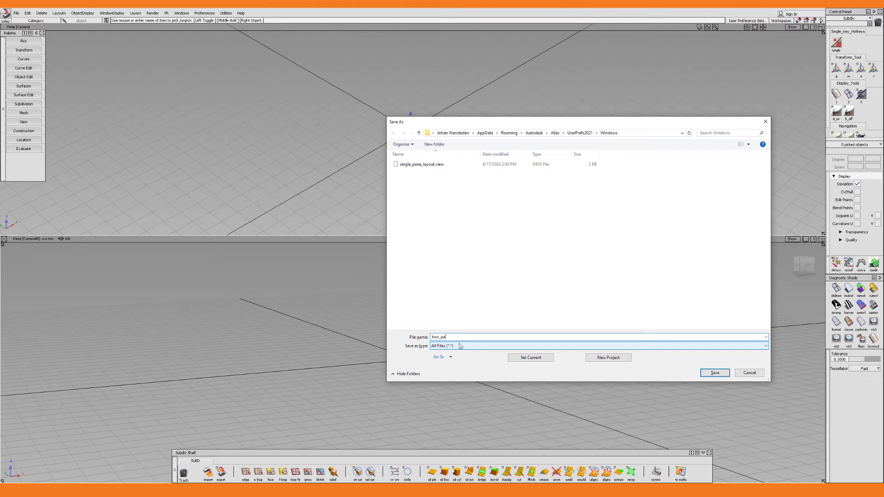
text(nes_stacked_layout)
click(714, 373)
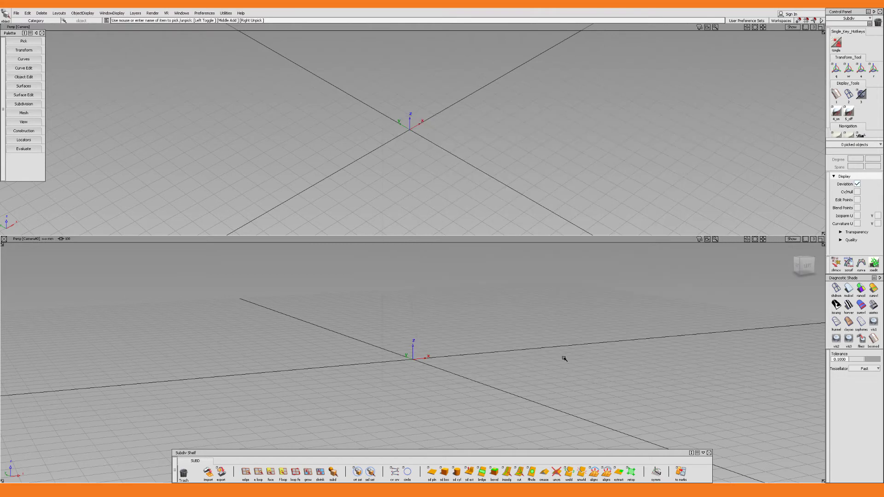
Step: Retrieve the saved layout single_pane_layout.view
click(59, 13)
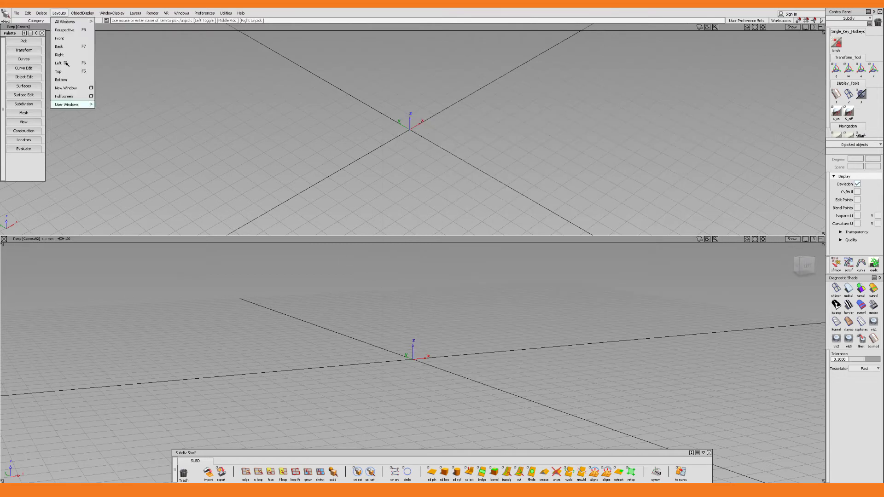
mouse_move(80, 104)
click(120, 115)
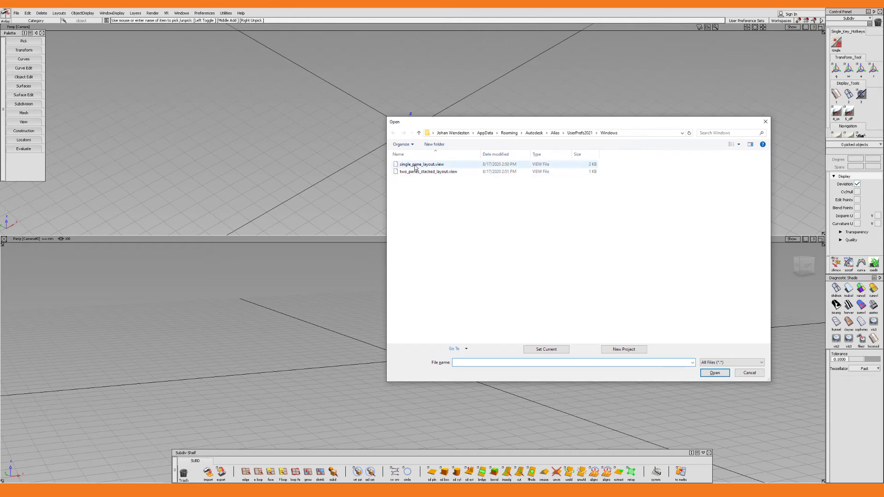
double_click(415, 166)
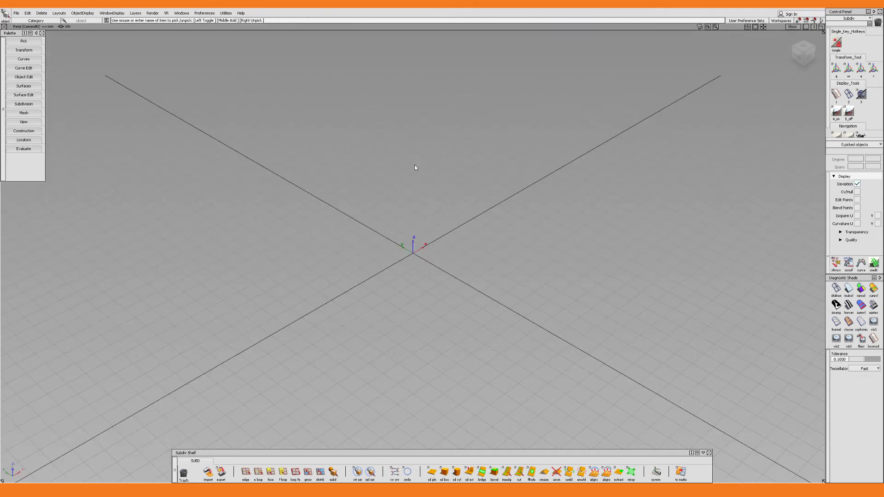
Step: Retrieve the saved layout two_panes_stacked_layout.view
click(59, 13)
mouse_move(74, 105)
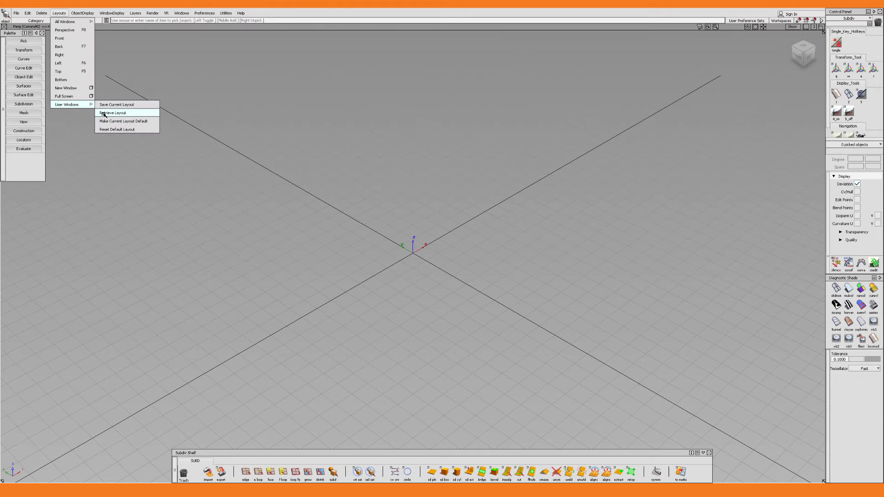
click(103, 112)
double_click(409, 172)
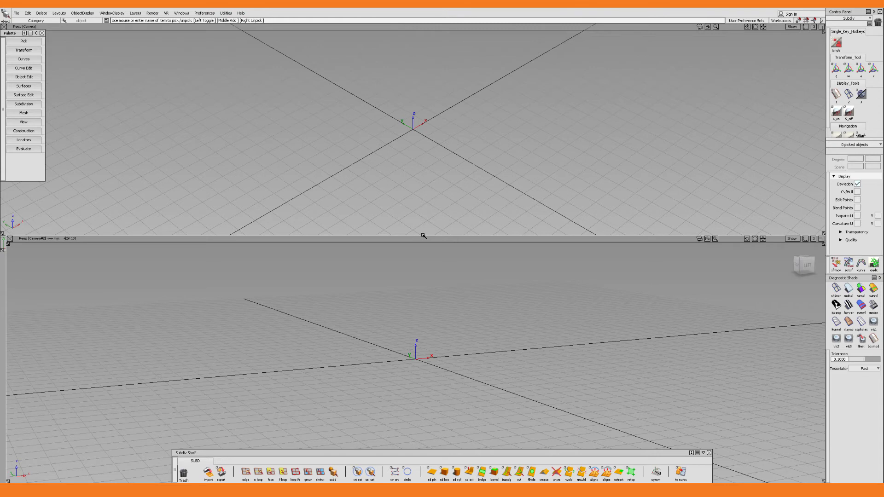
Step: Retrieve the saved user window layout that places two perspective panes side by side
click(59, 13)
click(103, 112)
click(414, 178)
double_click(415, 178)
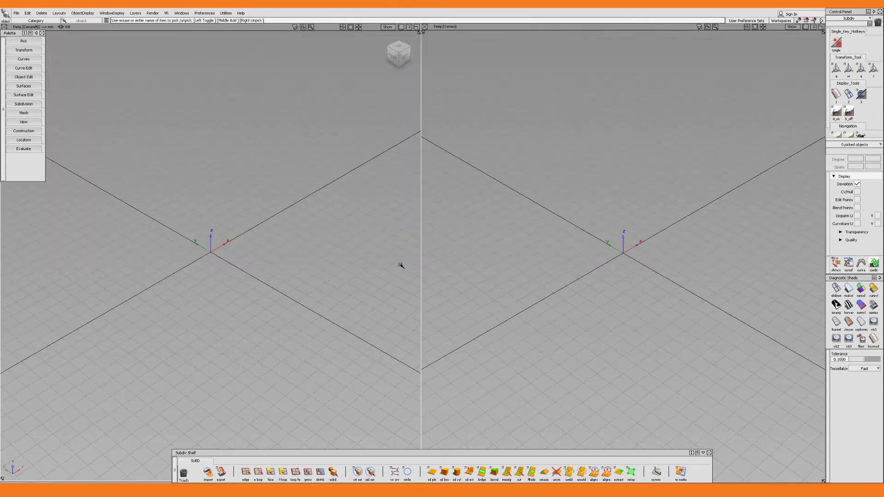
Step: Retrieve the saved single-pane layout so one perspective window fills the workspace
click(59, 13)
mouse_move(67, 104)
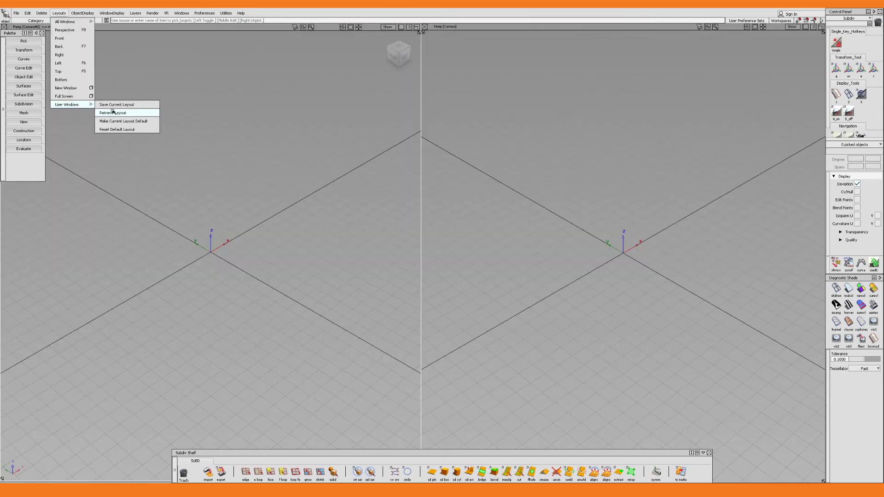
click(113, 112)
double_click(413, 174)
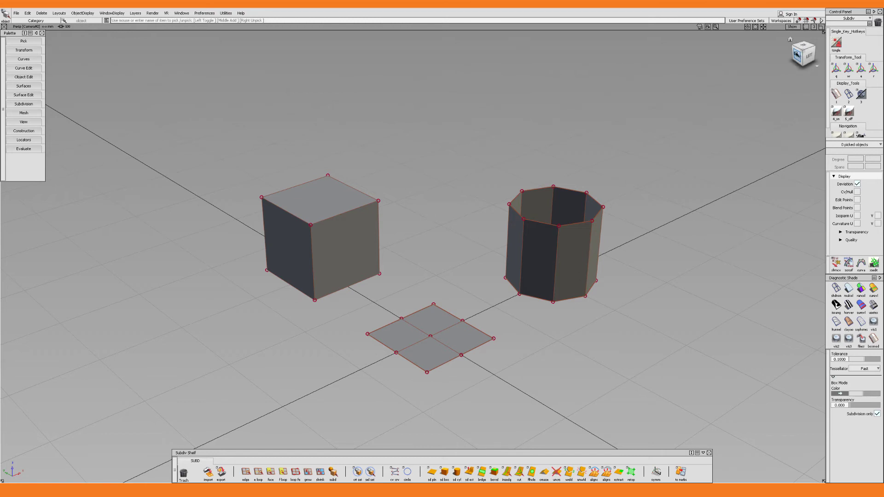
Step: Examine the cube, cylinder and plane in the orthographic top and left views, returning to perspective after each
click(796, 54)
click(792, 53)
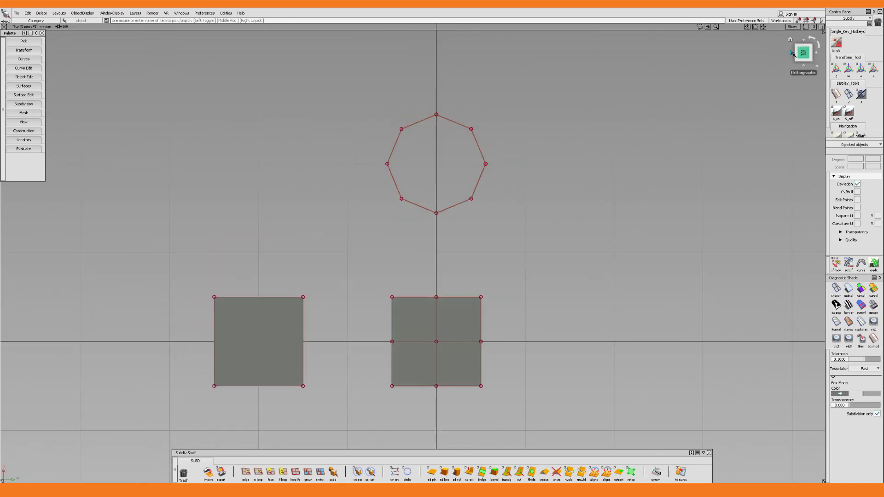
click(793, 54)
alt+shift+drag(415, 323, 517, 381)
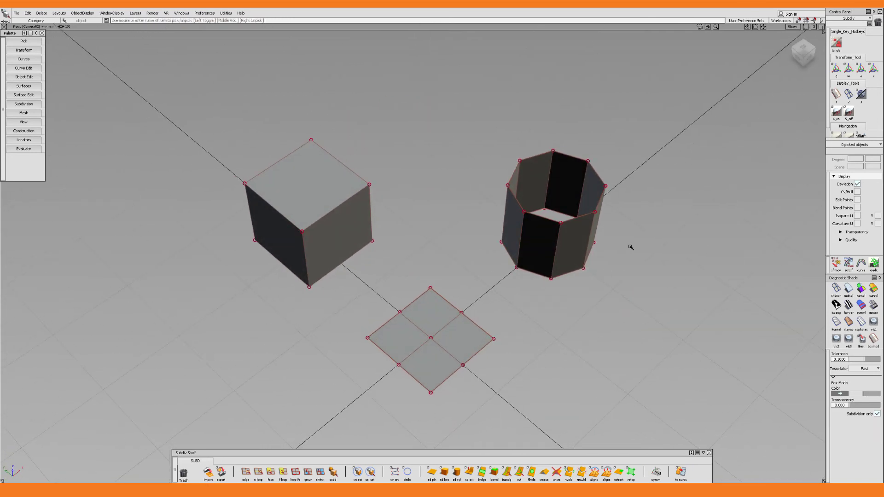
click(803, 54)
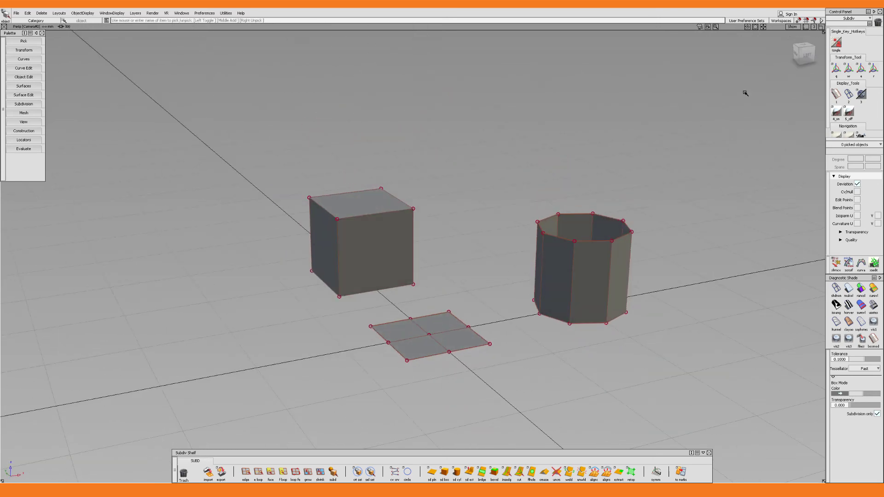
click(801, 55)
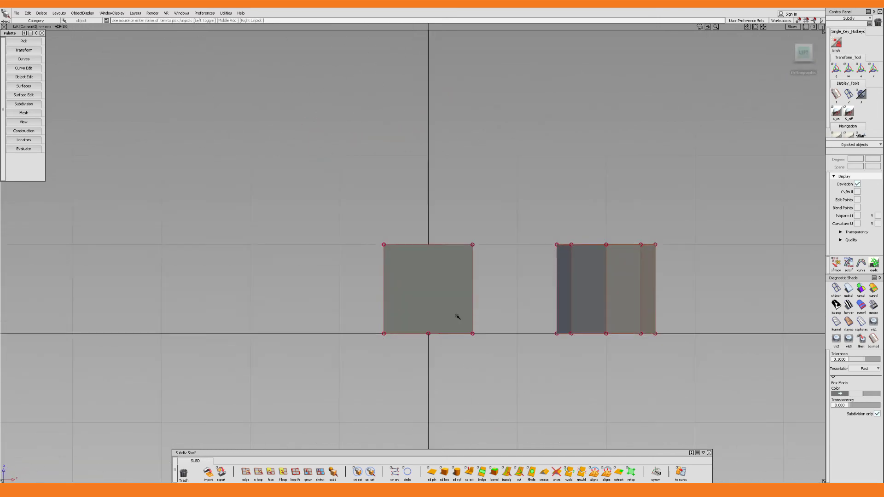
click(799, 60)
alt+shift+drag(600, 161, 441, 303)
Step: Open the Hotkeys/Menu Editor and expand the Viewing functions in the Special category
click(204, 13)
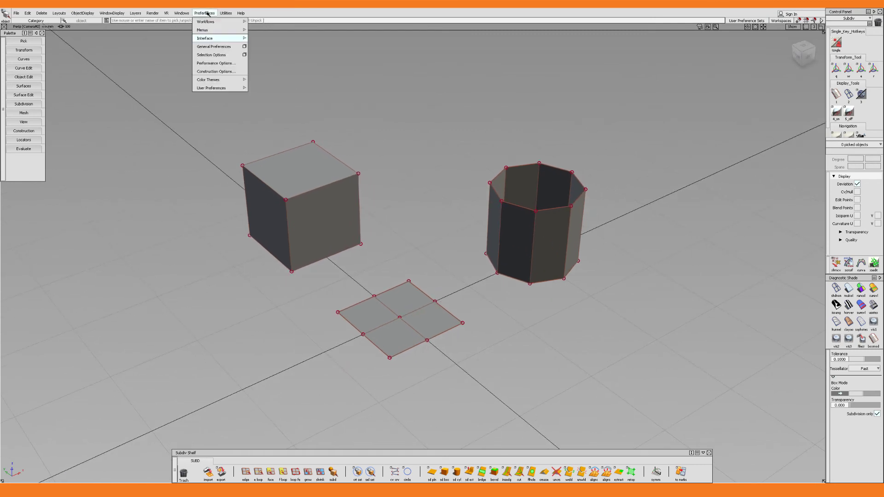
mouse_move(215, 39)
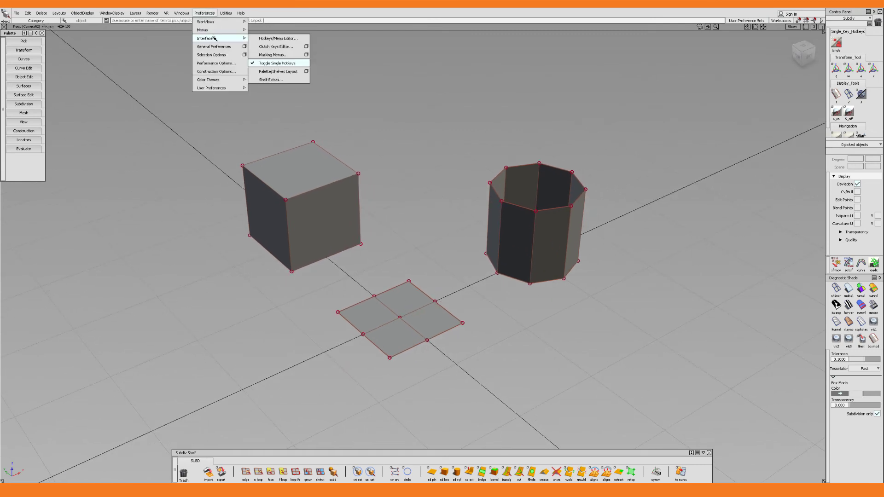
click(275, 38)
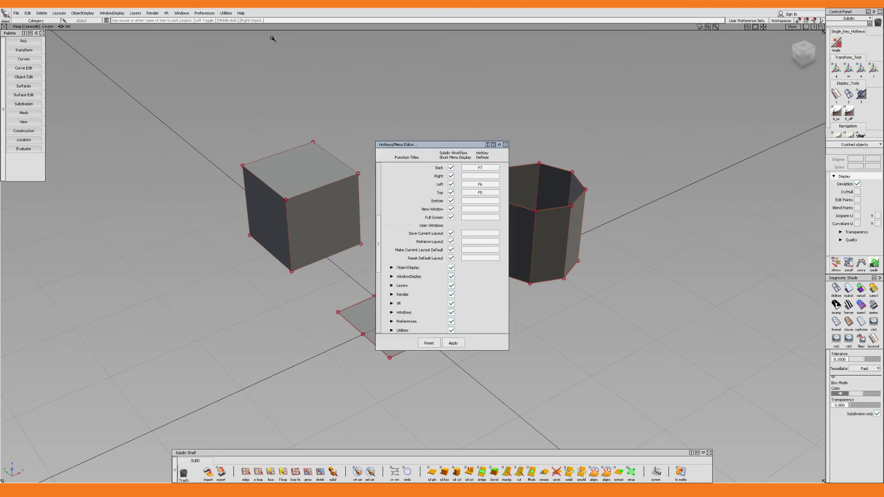
drag(379, 241, 389, 196)
click(385, 168)
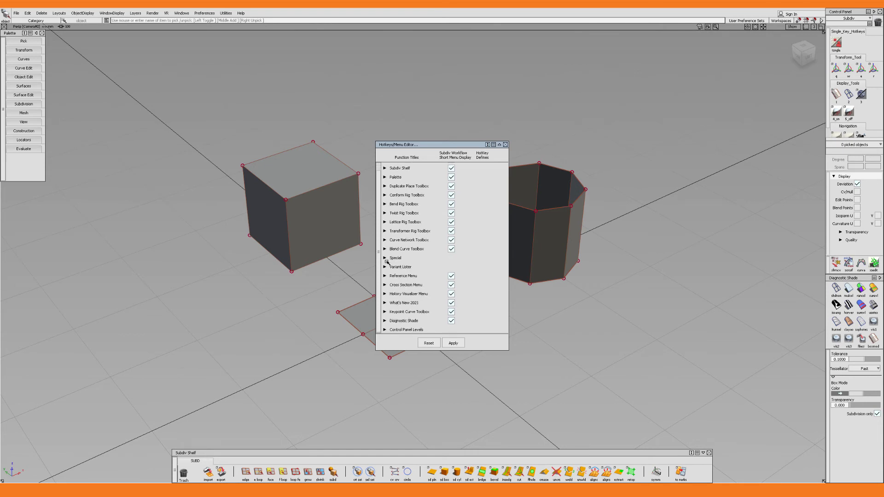
click(385, 266)
click(391, 255)
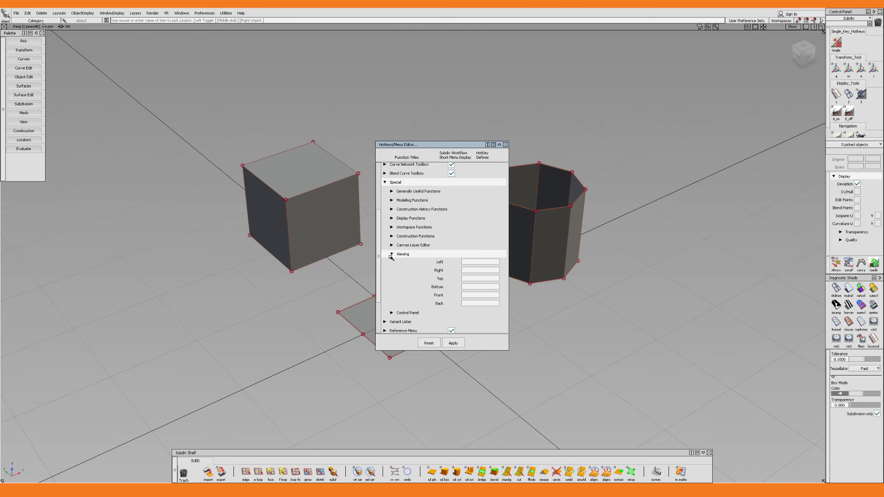
Step: Assign the hotkey Alt+1 to the Left viewing function, redefining its existing mapping
click(480, 262)
key(1)
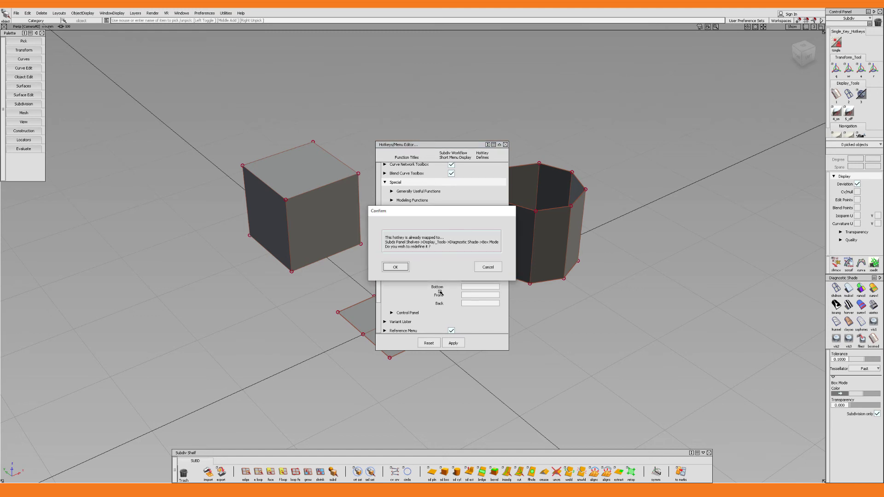
click(482, 270)
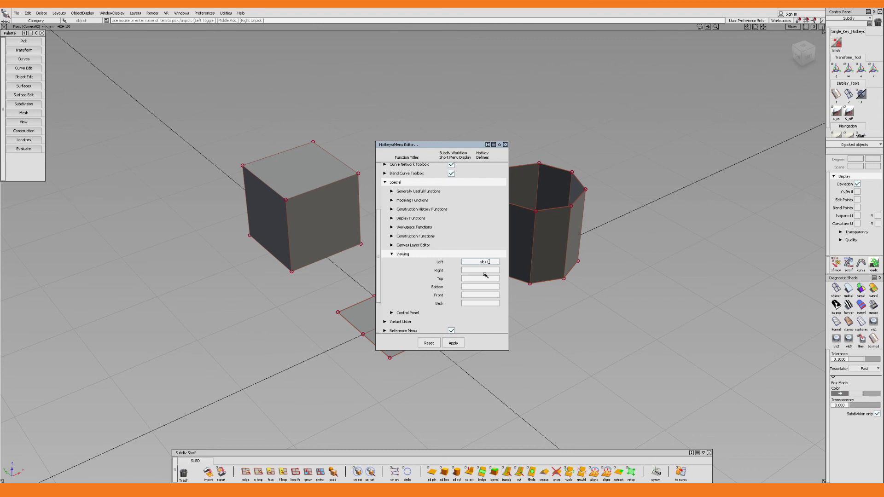
key(Return)
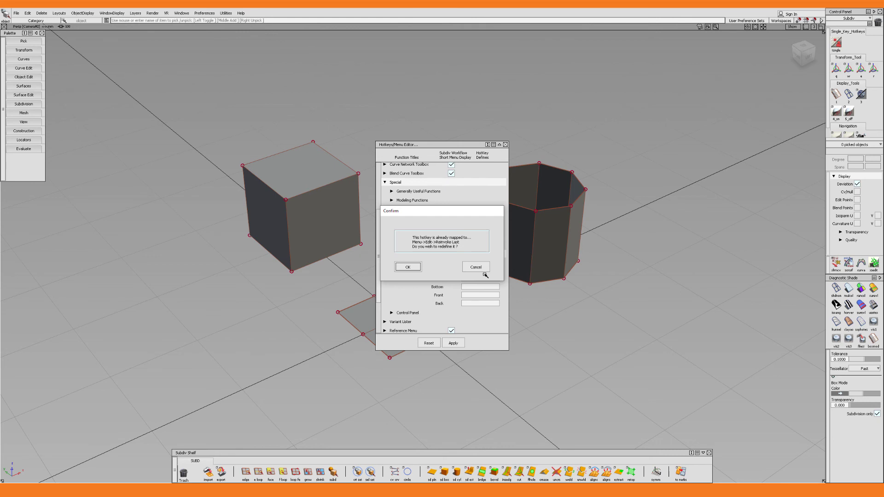
click(408, 267)
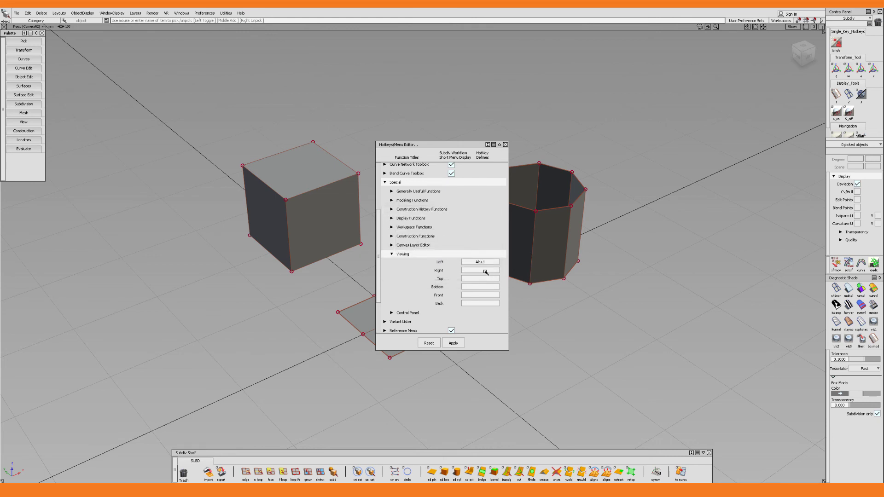
Step: Assign Alt+2 to the Right, Alt+3 to the Top and Alt+4 to the Bottom viewing function, and apply the hotkeys
click(485, 270)
text(alt+2)
key(Return)
click(466, 279)
text(alt+3)
key(Return)
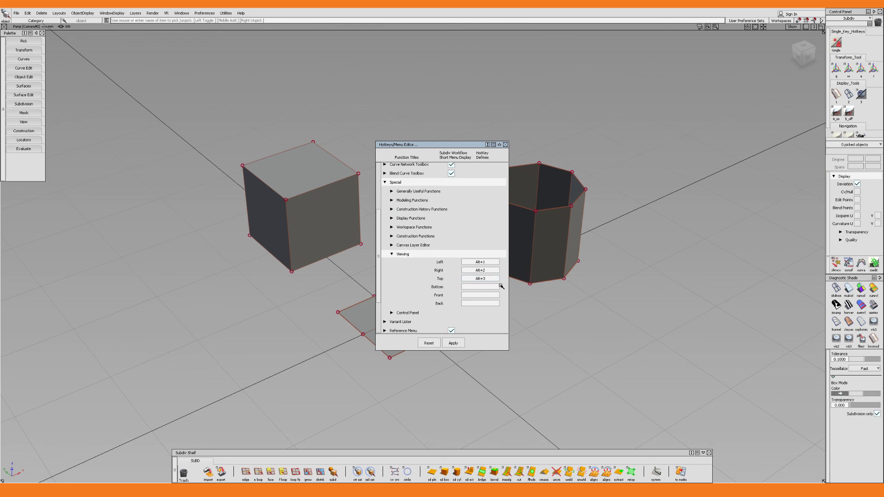
click(471, 289)
text(alt+4)
key(Return)
click(453, 343)
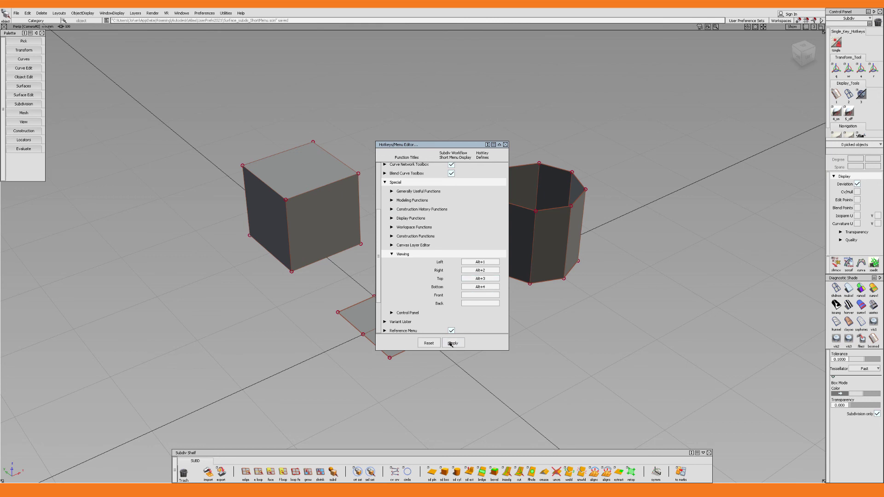
click(505, 145)
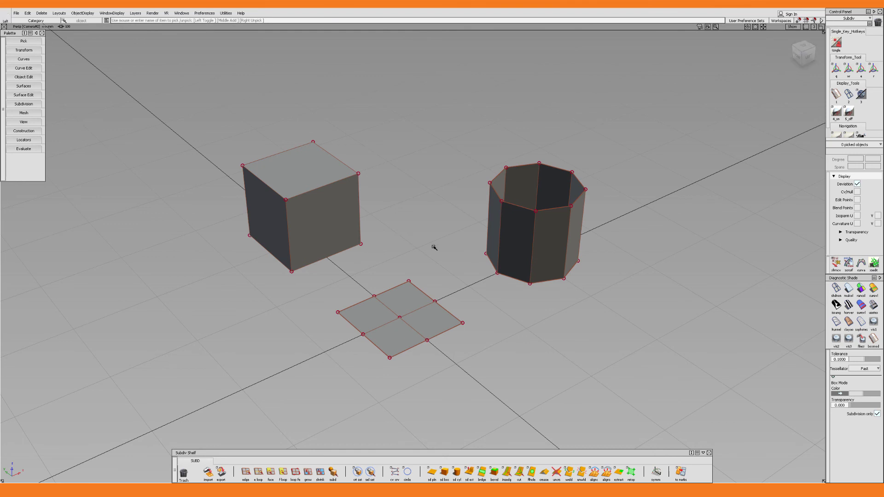
Step: Test the new viewing hotkeys by switching the perspective window between the left, right, top and bottom views
key(alt+1)
key(alt+2)
key(alt+3)
key(alt+4)
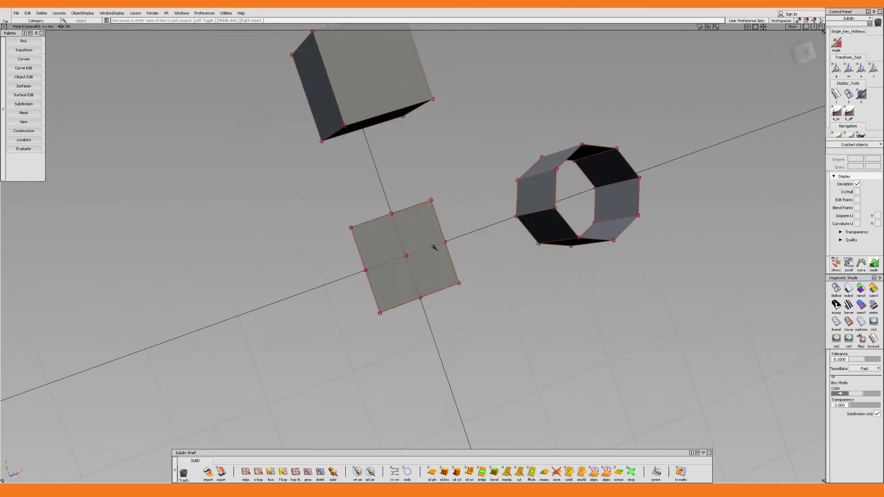
key(alt+3)
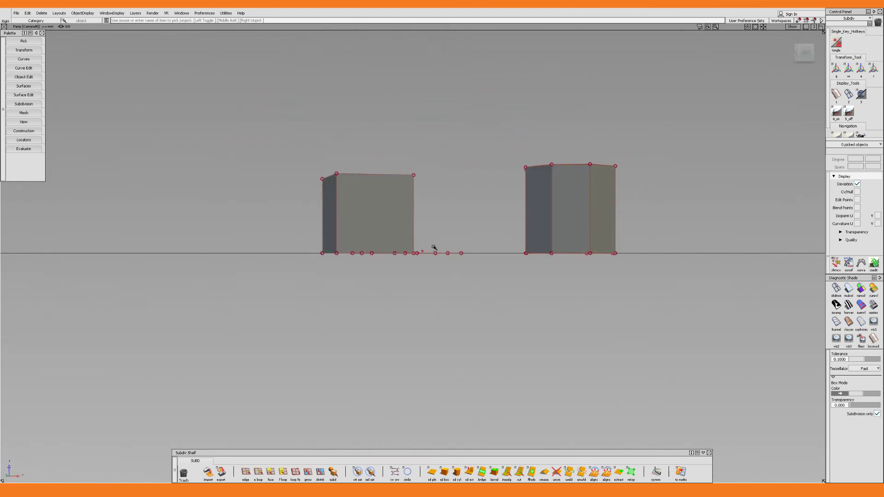
key(alt+1)
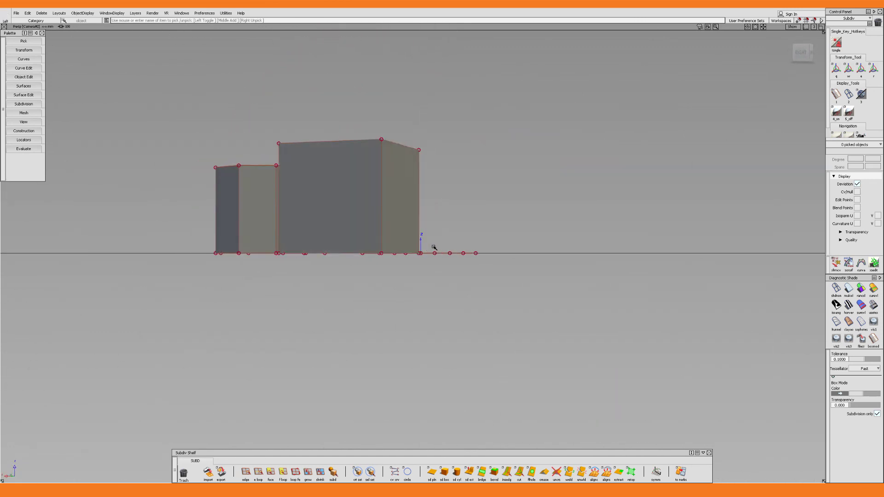
key(alt+5)
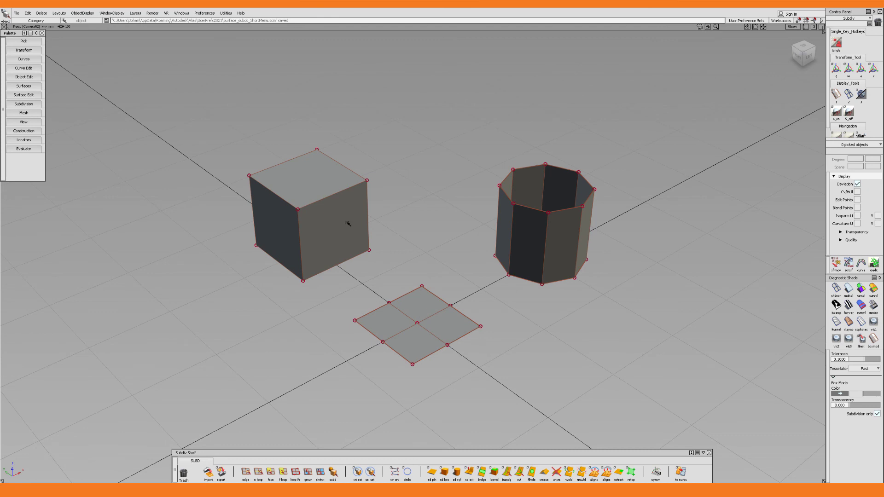
Step: Save all user preferences, including the new hotkeys
click(204, 13)
mouse_move(216, 89)
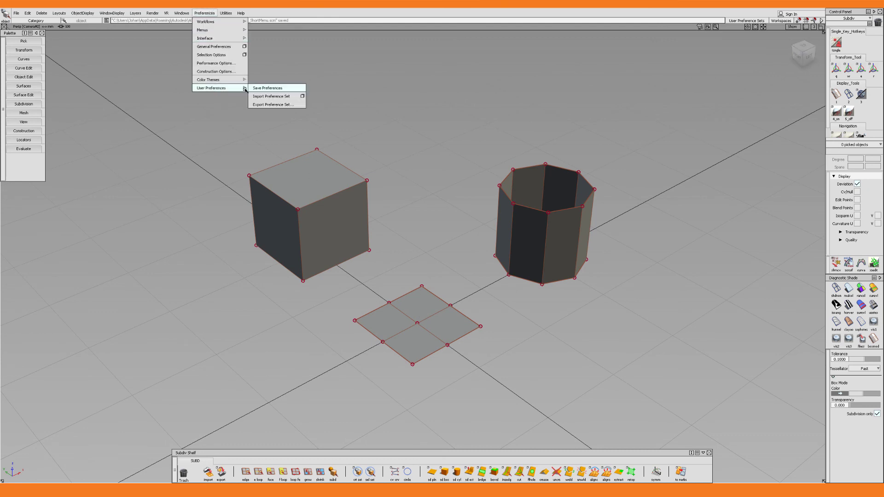
click(275, 89)
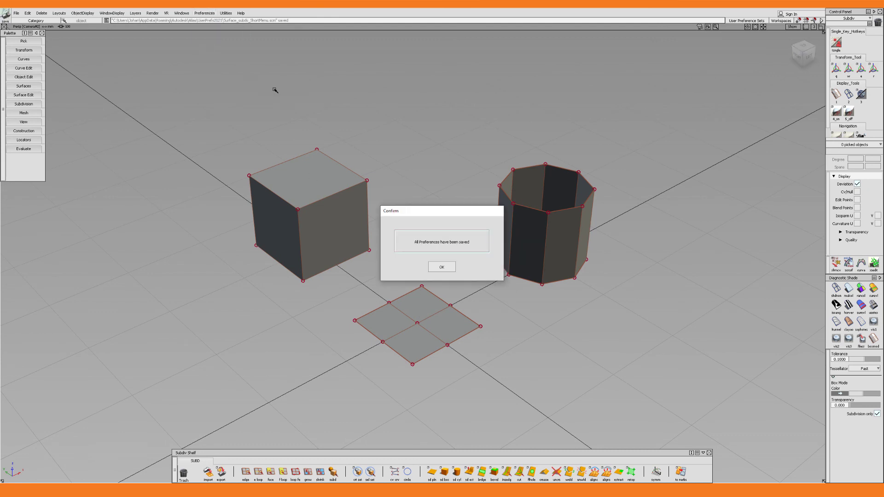
click(440, 267)
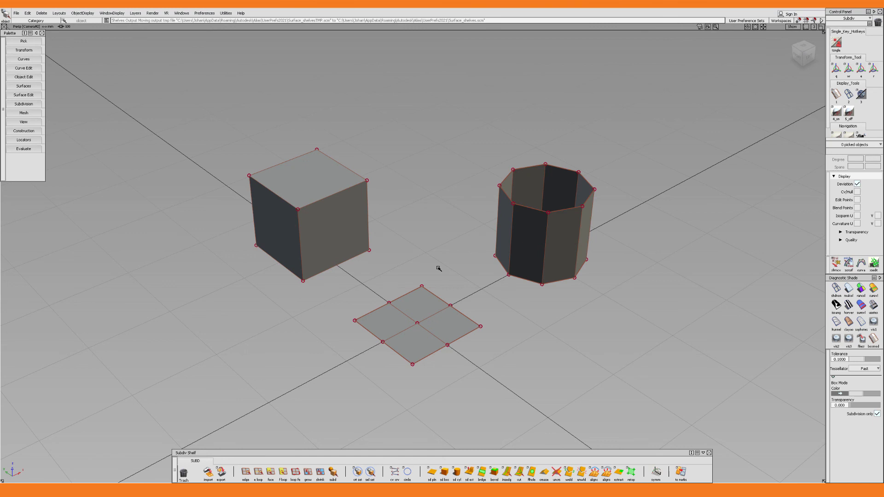